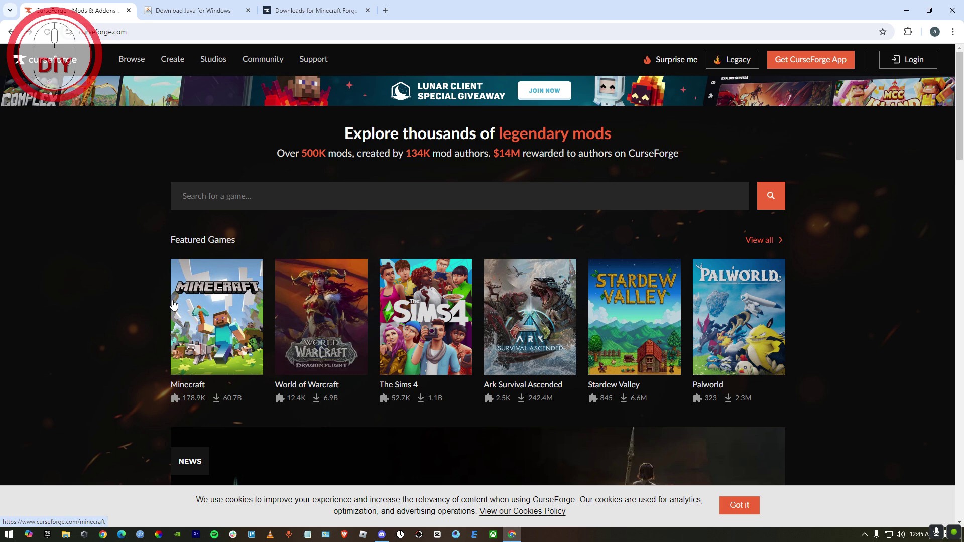
# Step: Open the Aerlune RPG mod page from CurseForge's Minecraft mods section and look over its description
pyautogui.click(190, 307)
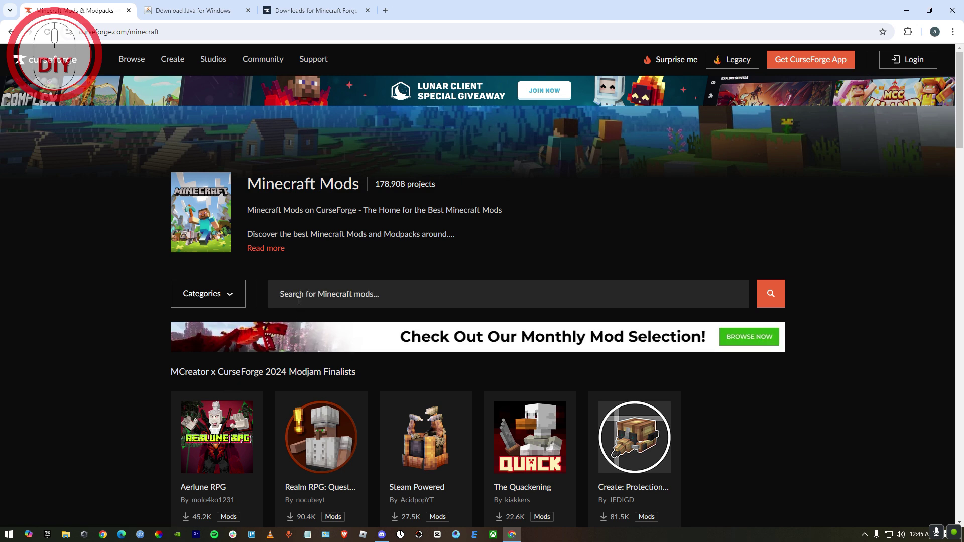
pyautogui.scroll(-2, 294, 321)
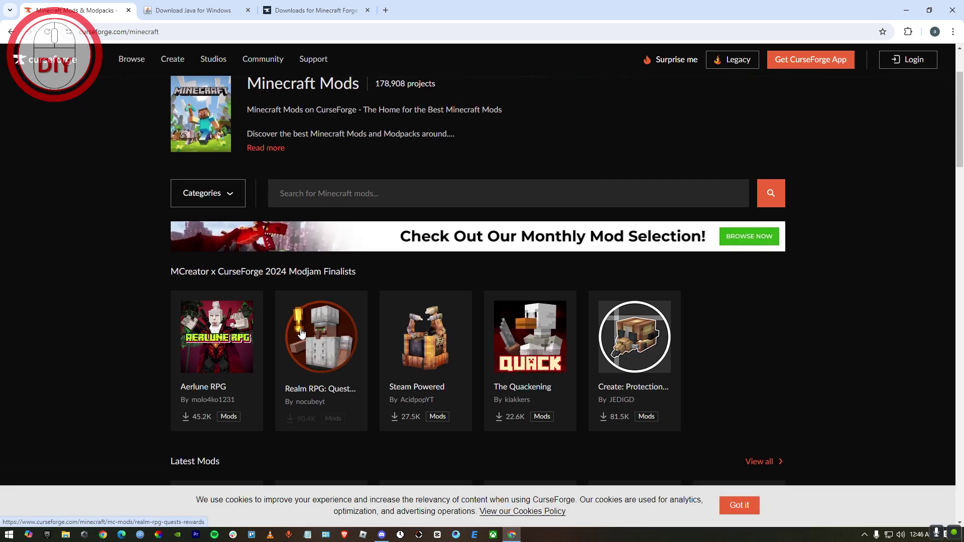
pyautogui.moveTo(406, 432)
pyautogui.scroll(-1, 281, 311)
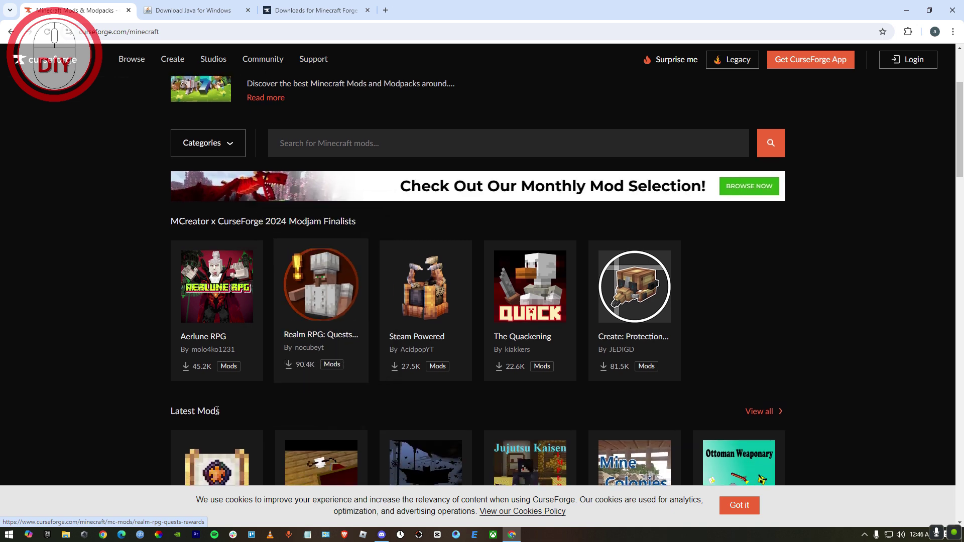
pyautogui.click(197, 270)
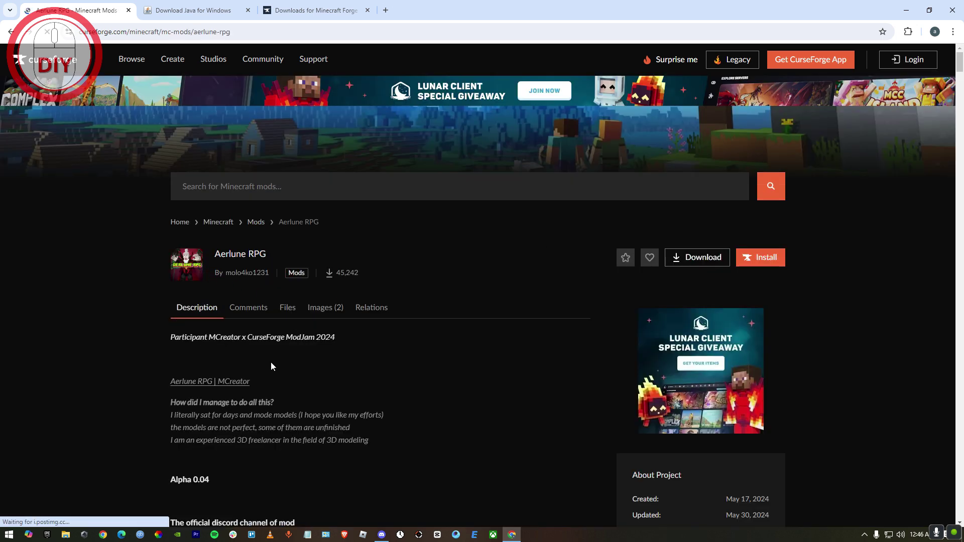
pyautogui.scroll(-3, 270, 363)
pyautogui.scroll(1, 402, 292)
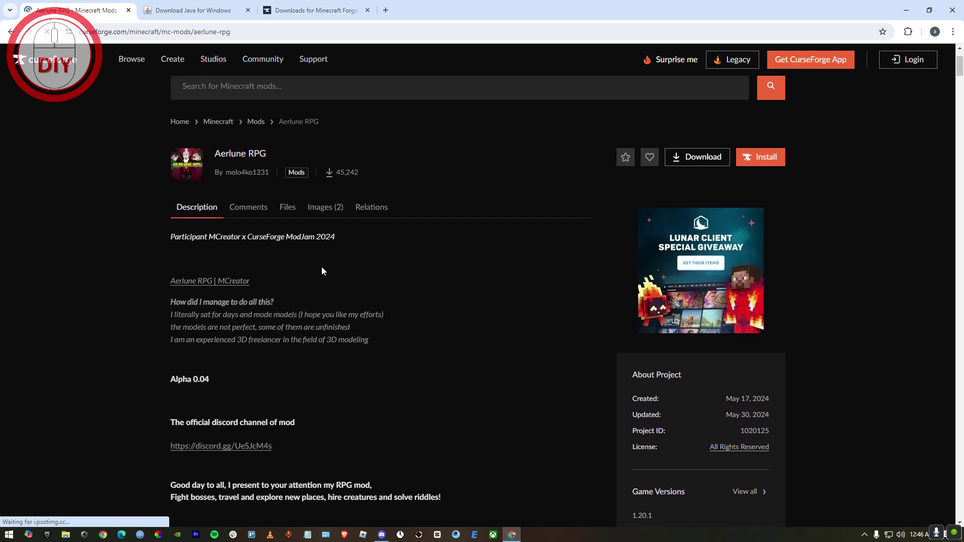
pyautogui.scroll(2, 321, 269)
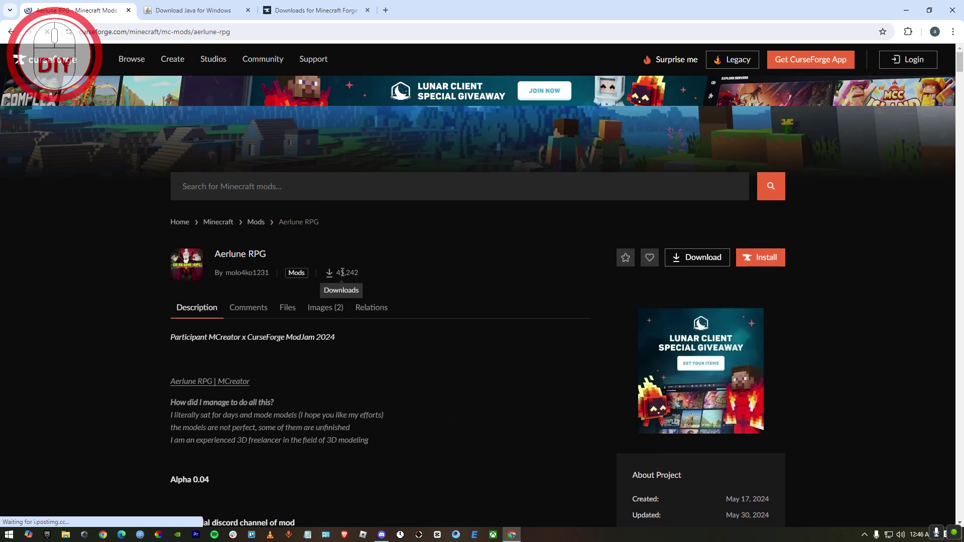
# Step: Download the latest Aerlune RPG release with Forge selected as the mod loader and all game versions allowed
pyautogui.click(680, 259)
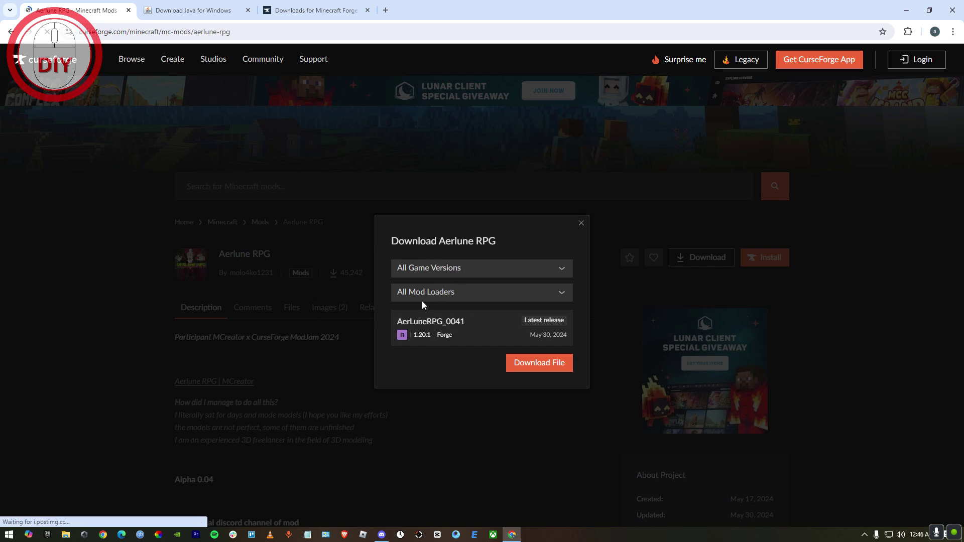
pyautogui.click(422, 269)
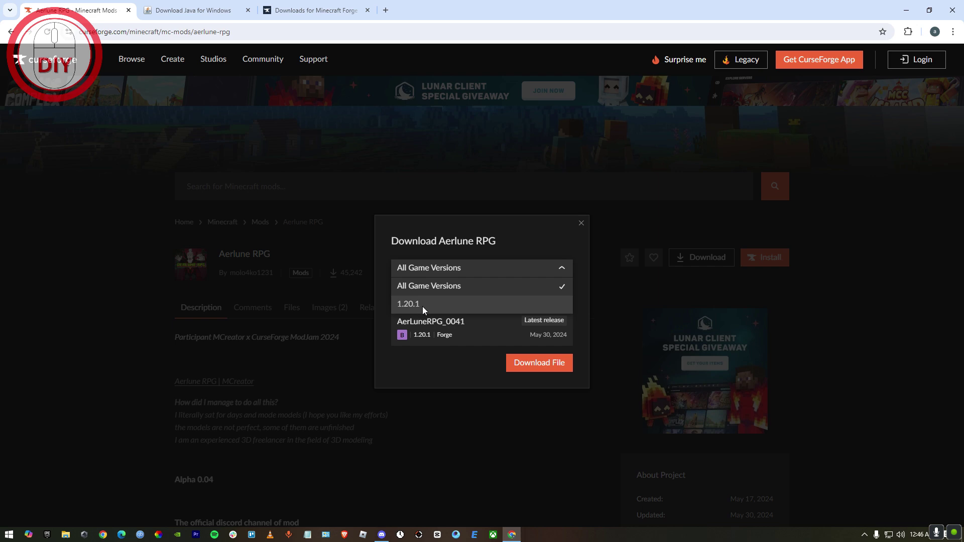
pyautogui.click(432, 268)
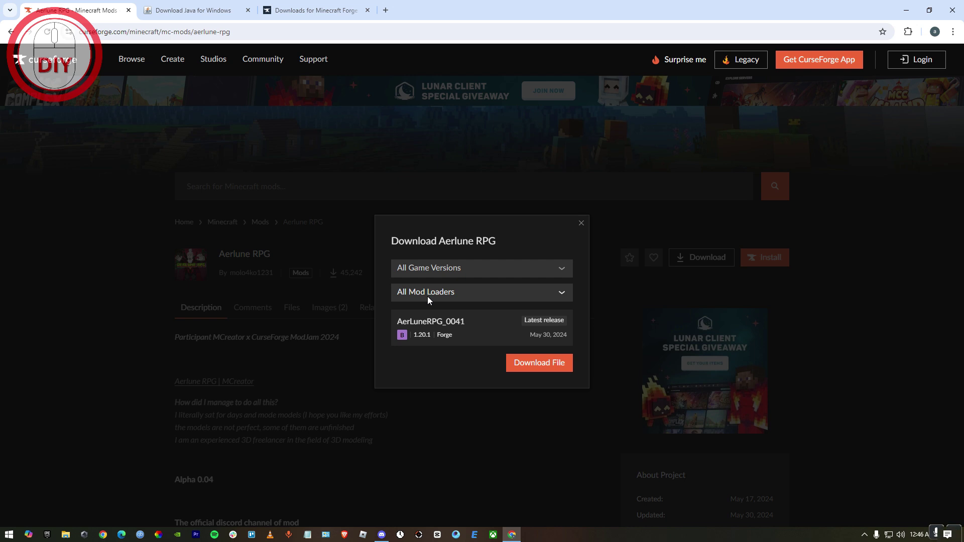
pyautogui.click(426, 297)
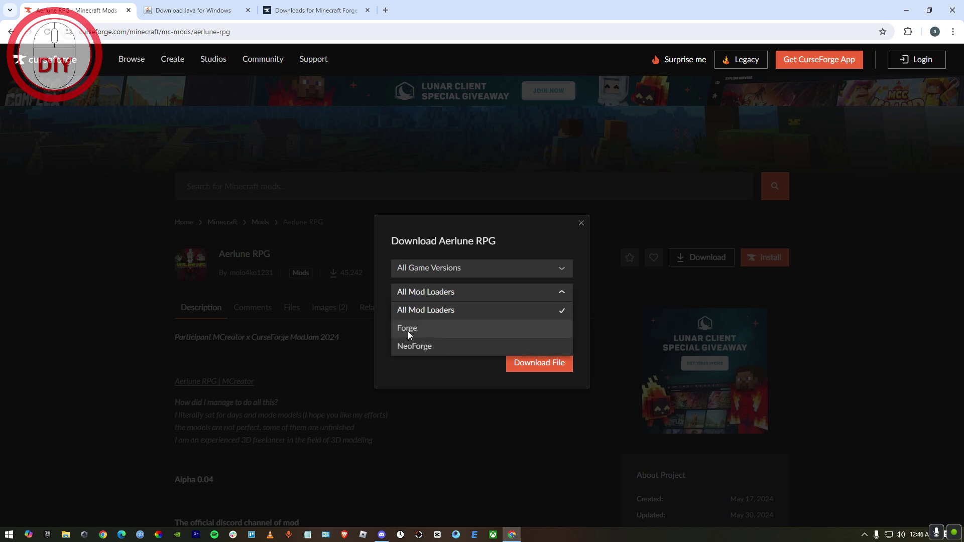
pyautogui.click(409, 330)
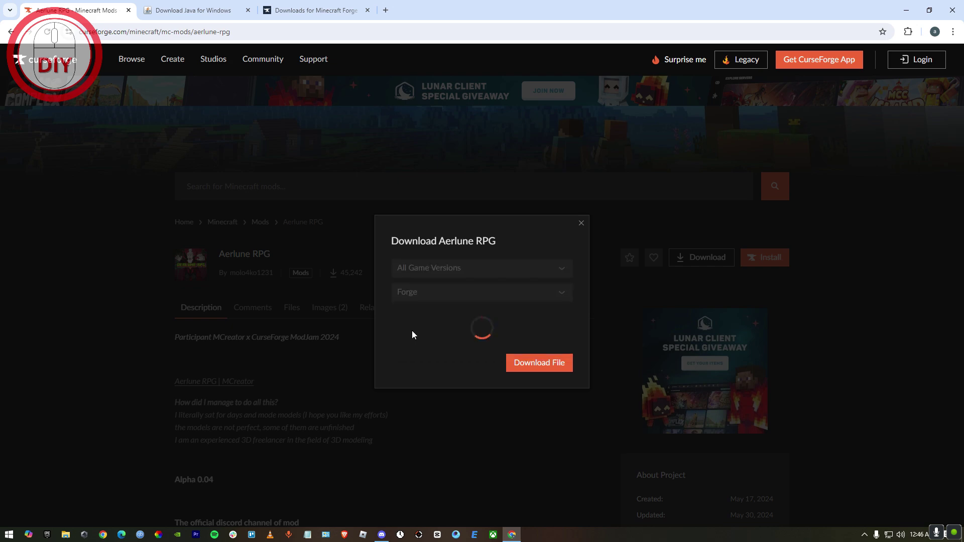
pyautogui.click(536, 363)
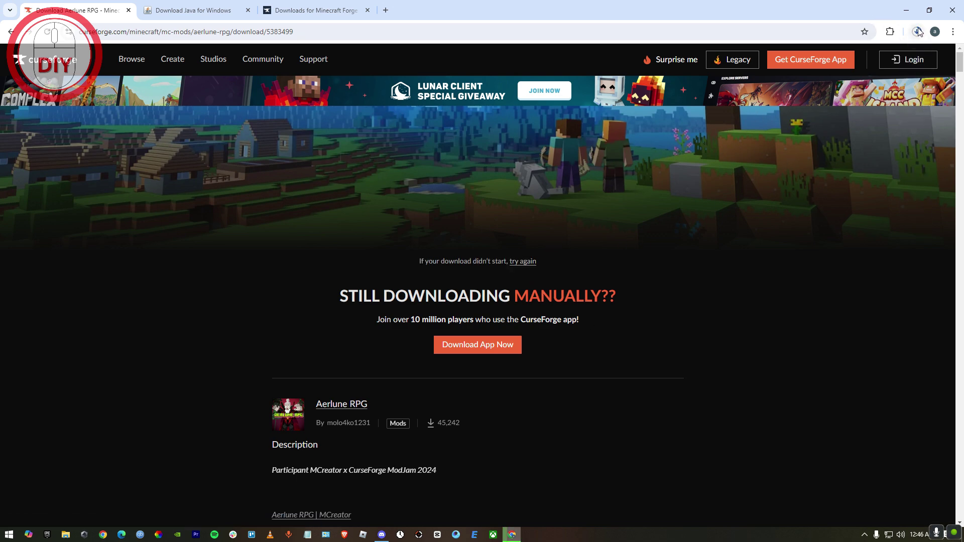
pyautogui.click(918, 29)
pyautogui.click(917, 30)
# Step: Download the Java for Windows setup file JavaSetup8u421.exe and start its installation
pyautogui.click(193, 10)
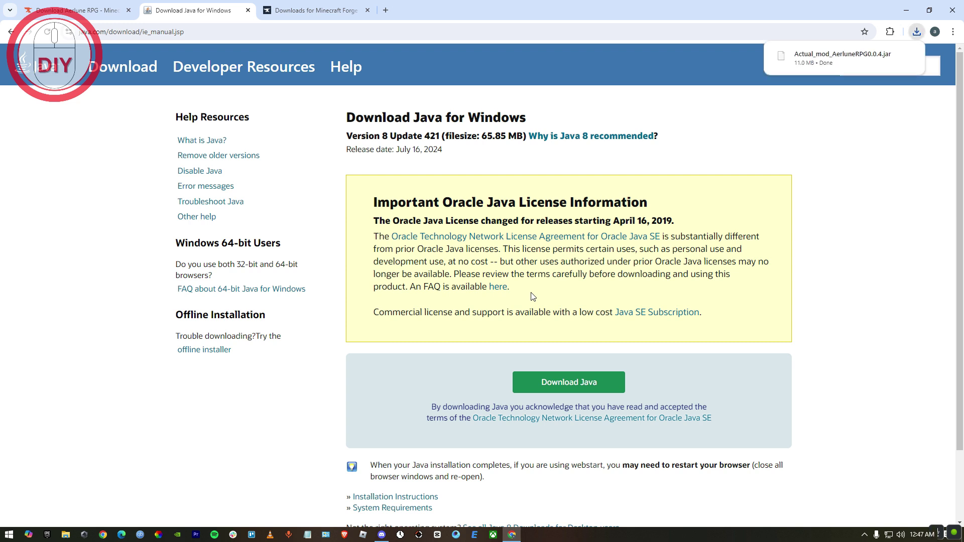
pyautogui.click(547, 382)
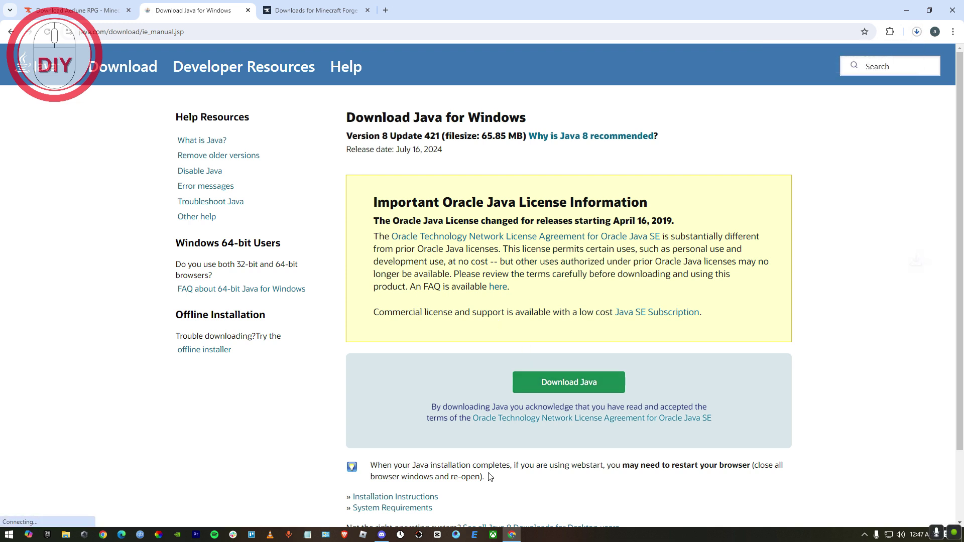
pyautogui.click(917, 32)
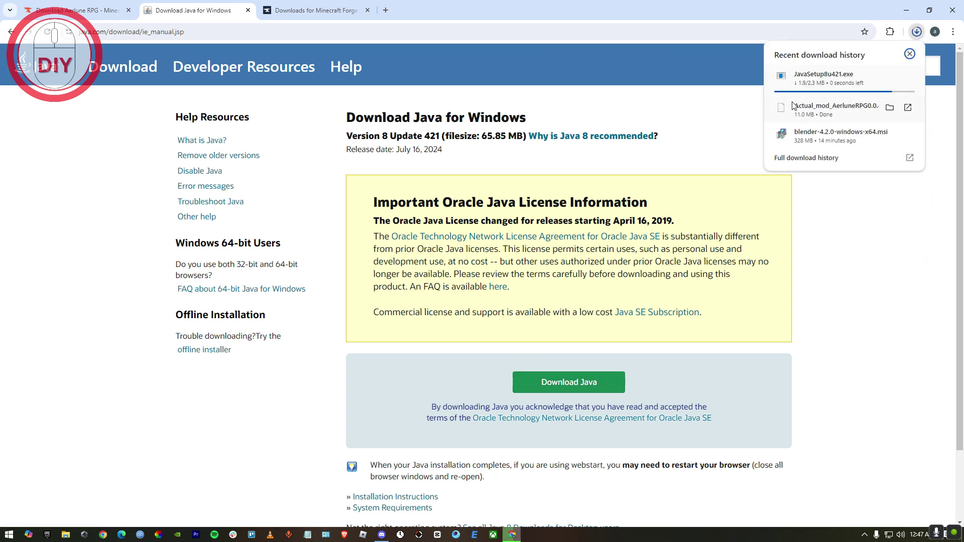
pyautogui.click(808, 81)
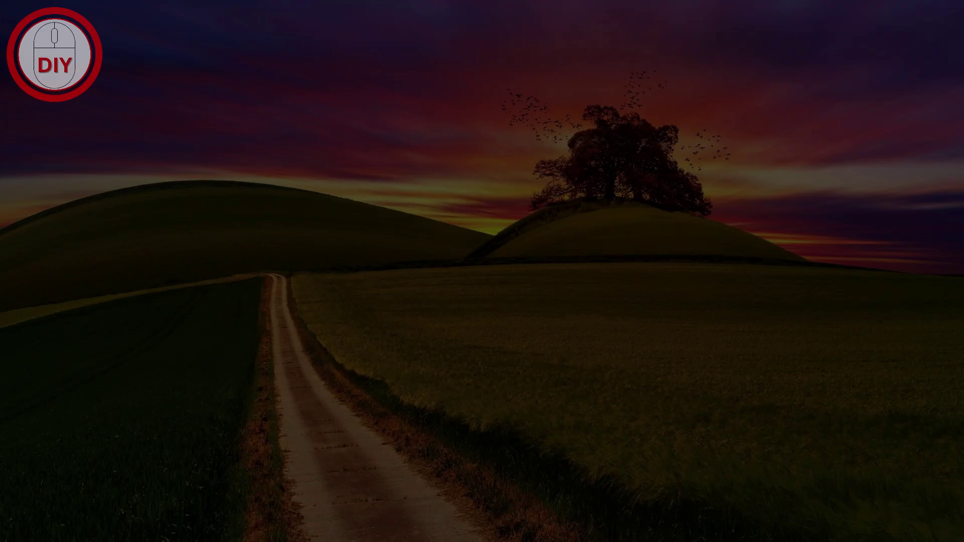
pyautogui.click(433, 335)
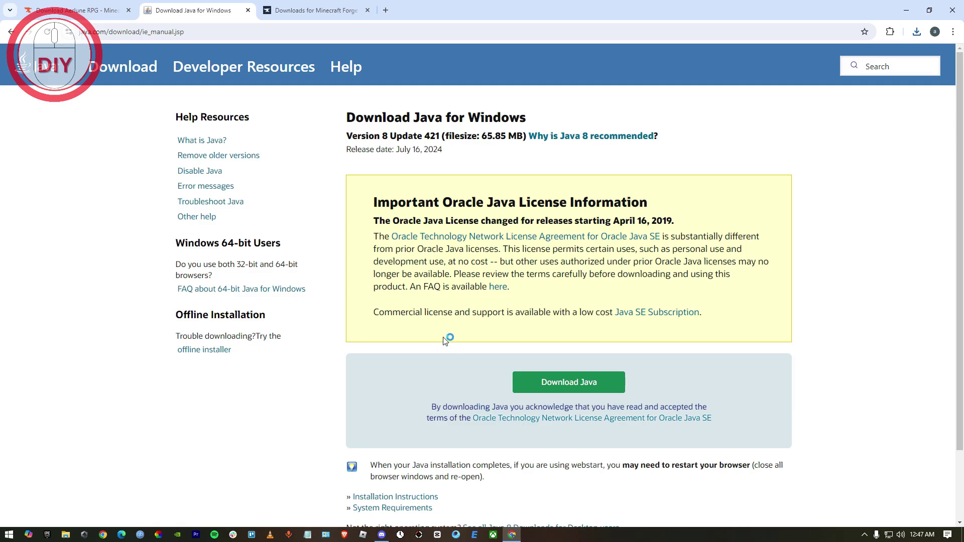
pyautogui.click(556, 354)
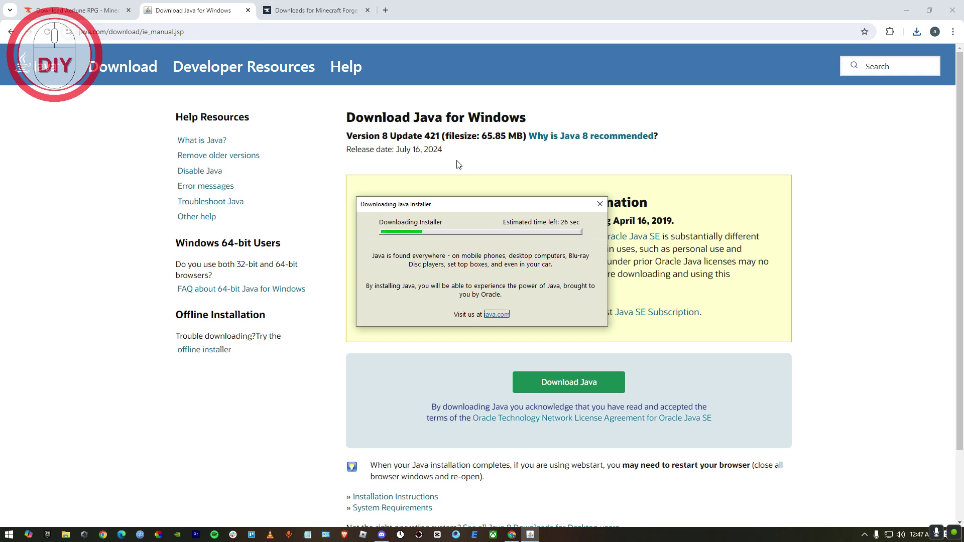
# Step: Recheck the Aerlune RPG page and open the Minecraft Forge downloads for version 1.20.1
pyautogui.click(312, 10)
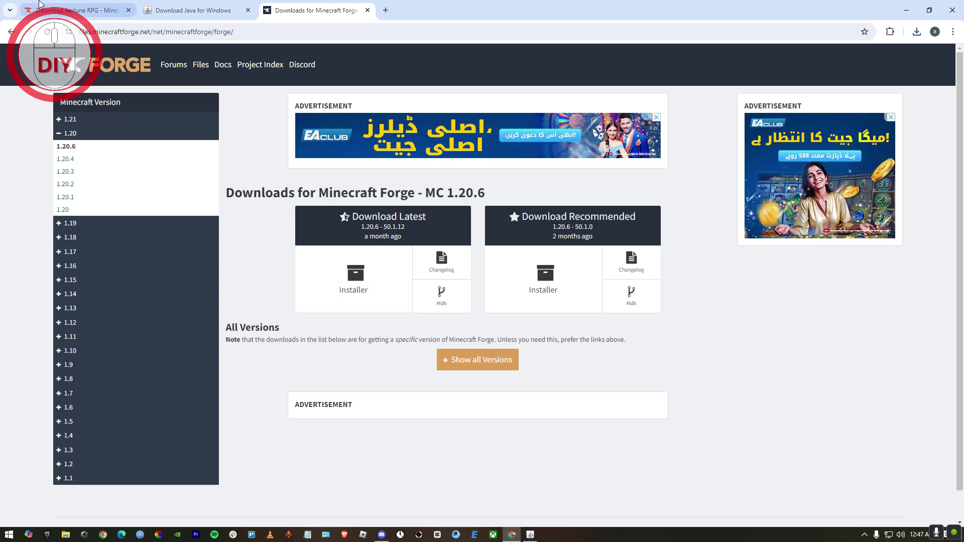
pyautogui.click(75, 10)
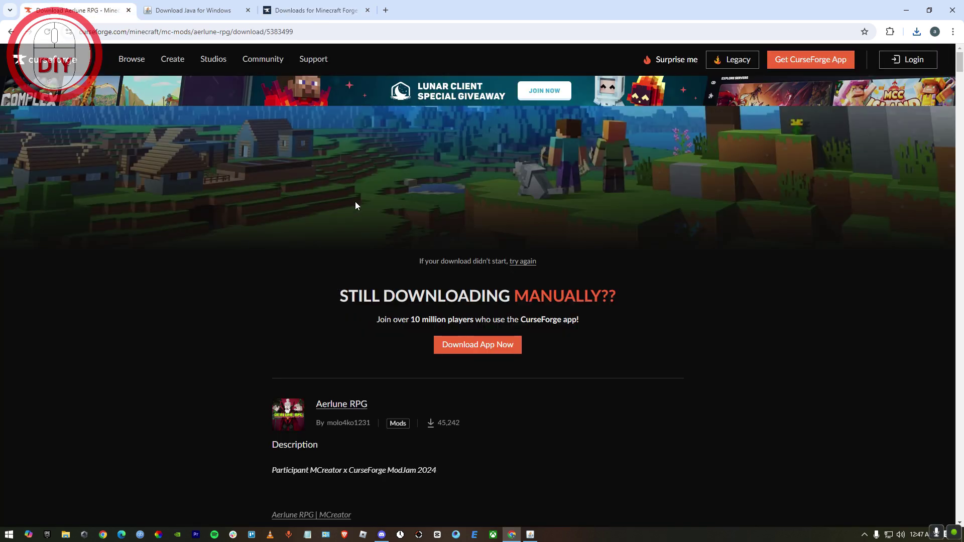
pyautogui.click(309, 11)
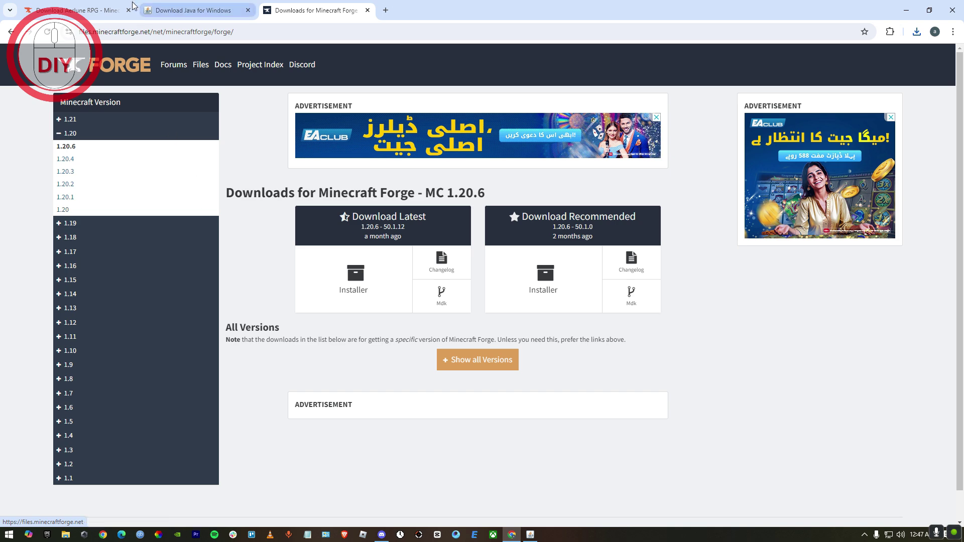
pyautogui.click(76, 10)
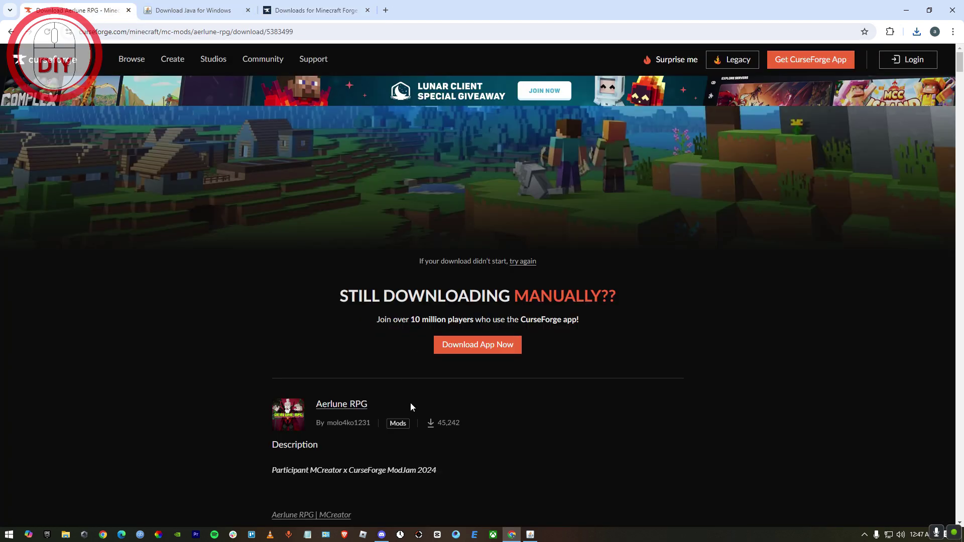
pyautogui.scroll(-6, 410, 397)
pyautogui.scroll(3, 301, 304)
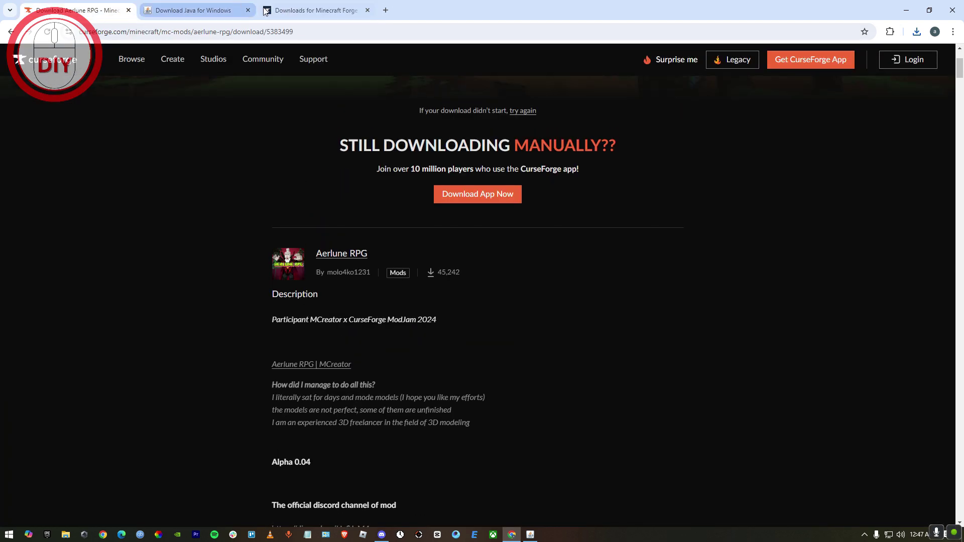
pyautogui.click(311, 10)
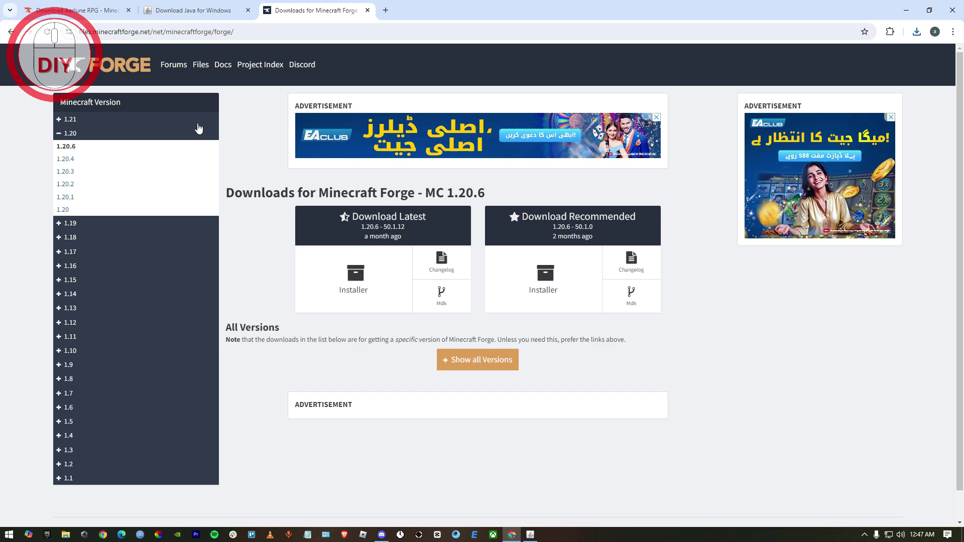
pyautogui.click(67, 200)
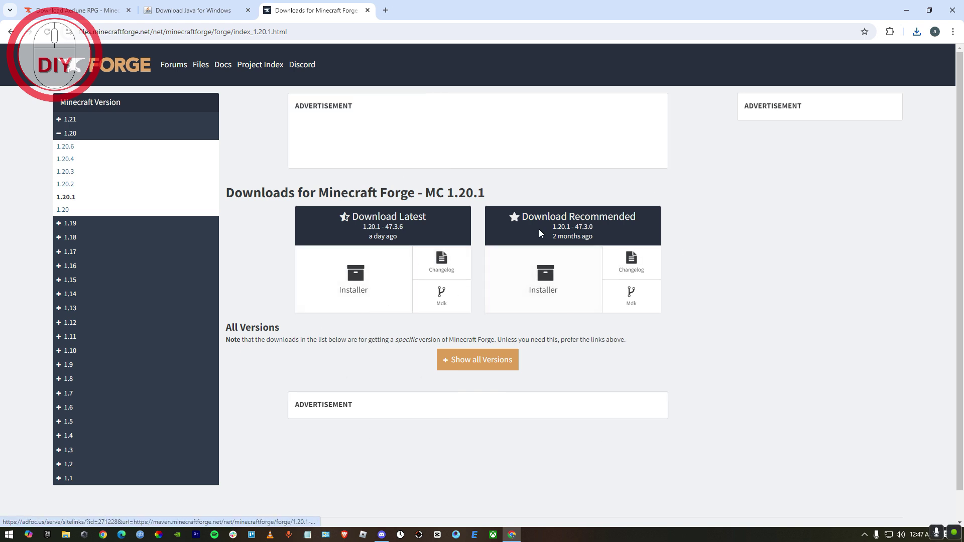
pyautogui.click(545, 294)
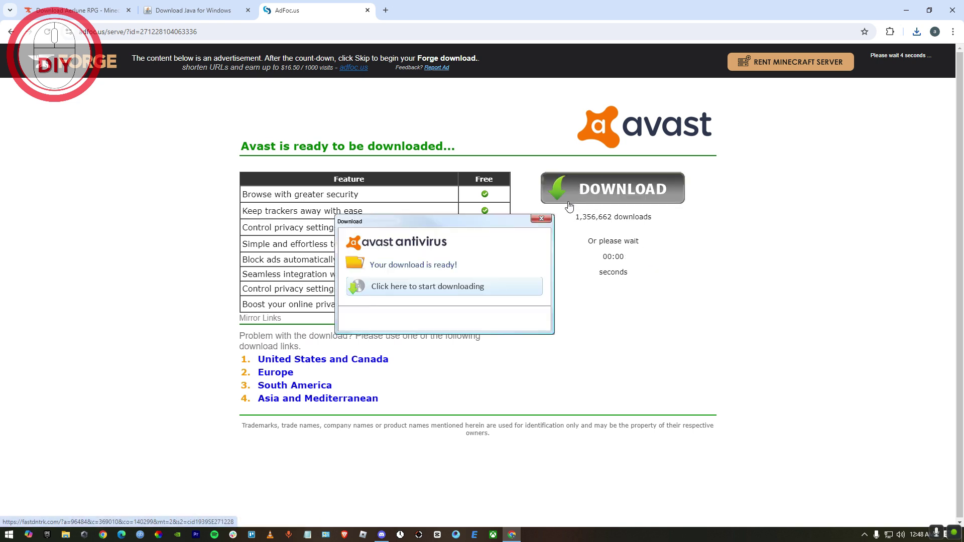
pyautogui.click(546, 224)
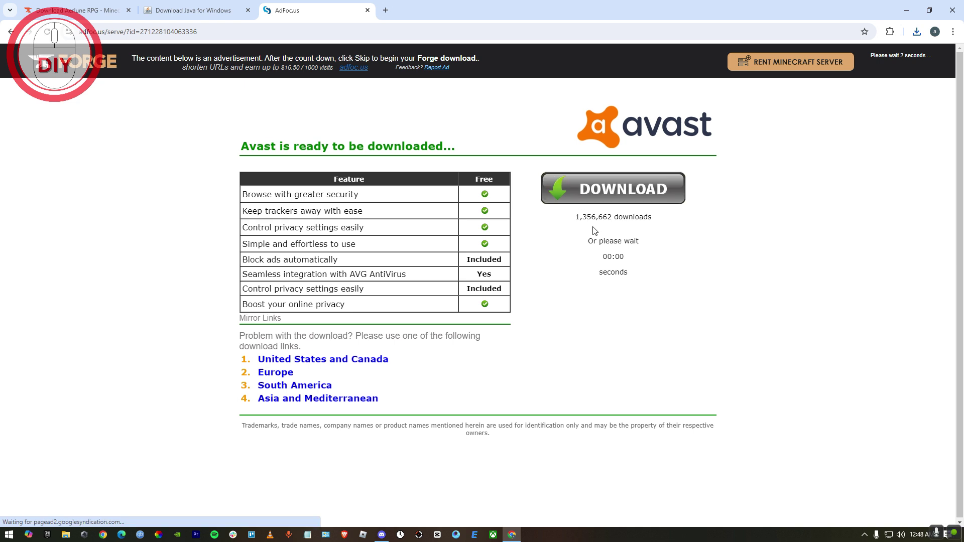
pyautogui.click(916, 32)
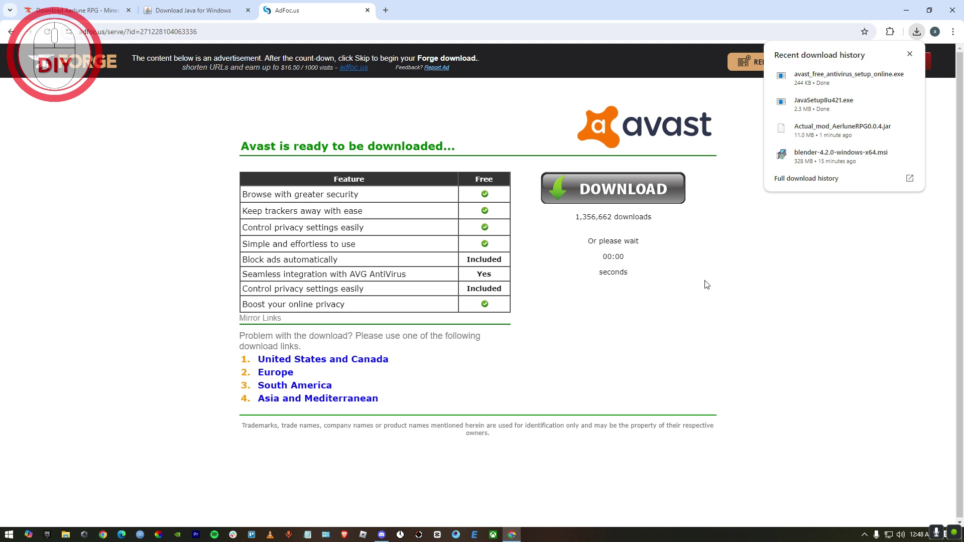
pyautogui.click(748, 313)
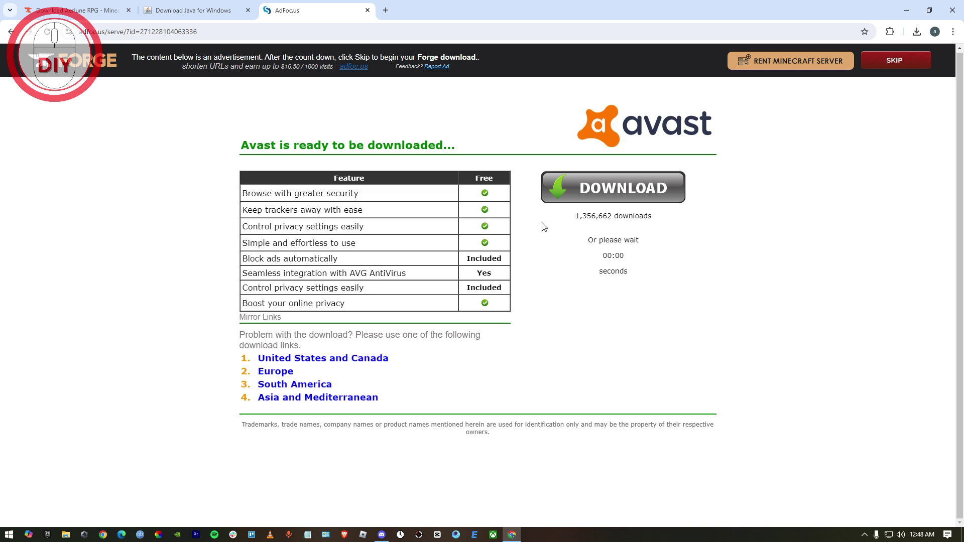
pyautogui.click(195, 10)
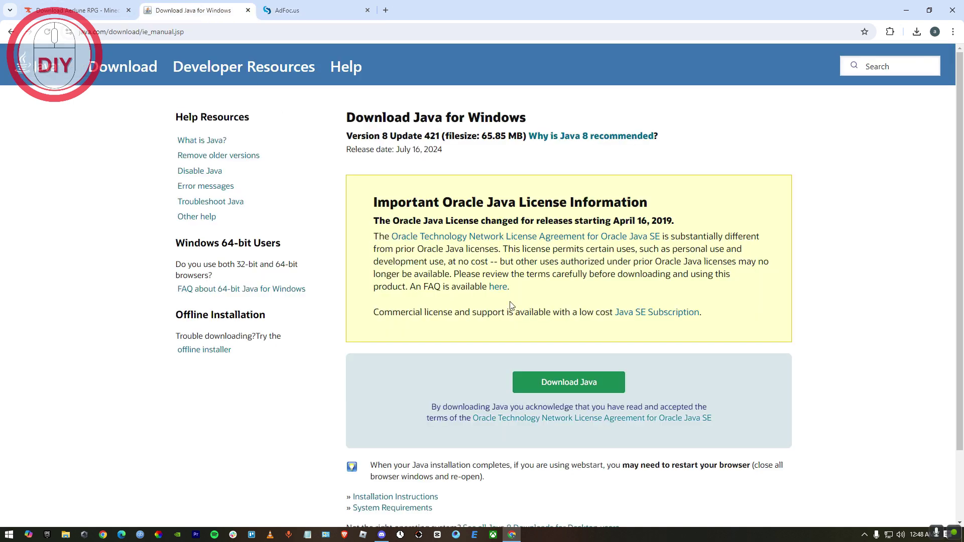
pyautogui.click(336, 10)
pyautogui.click(11, 33)
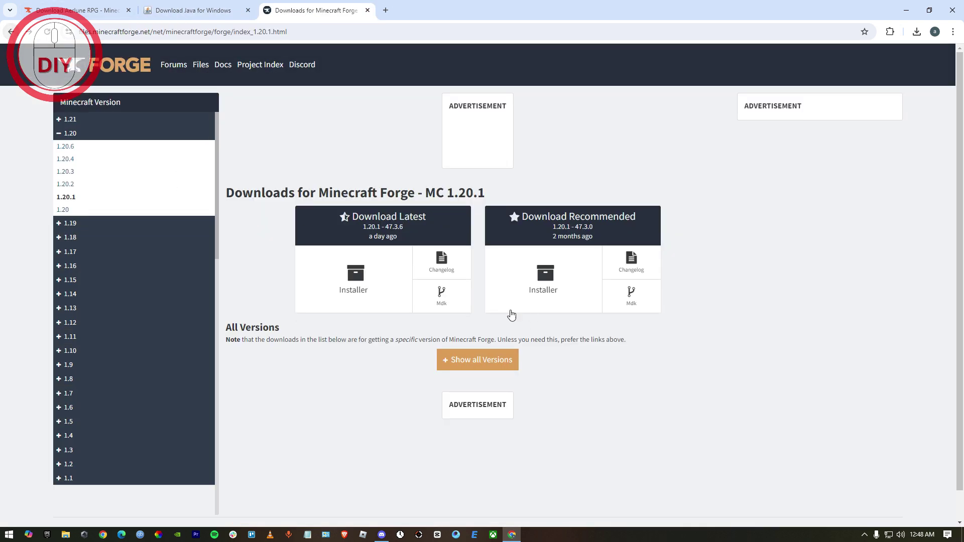
# Step: Download the recommended Forge 1.20.1 - 47.3.0 installer, skipping the advertisement page, and minimize the browser
pyautogui.click(541, 270)
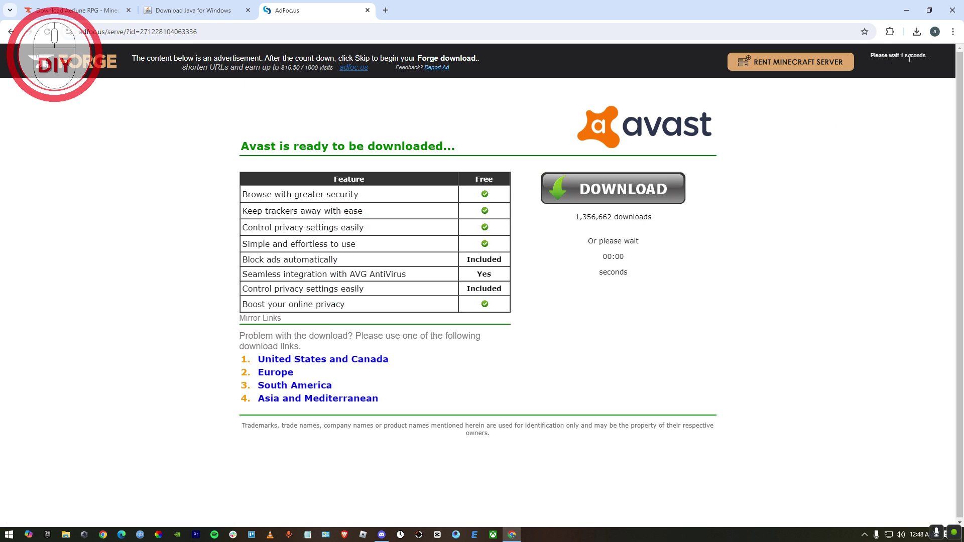
pyautogui.click(885, 70)
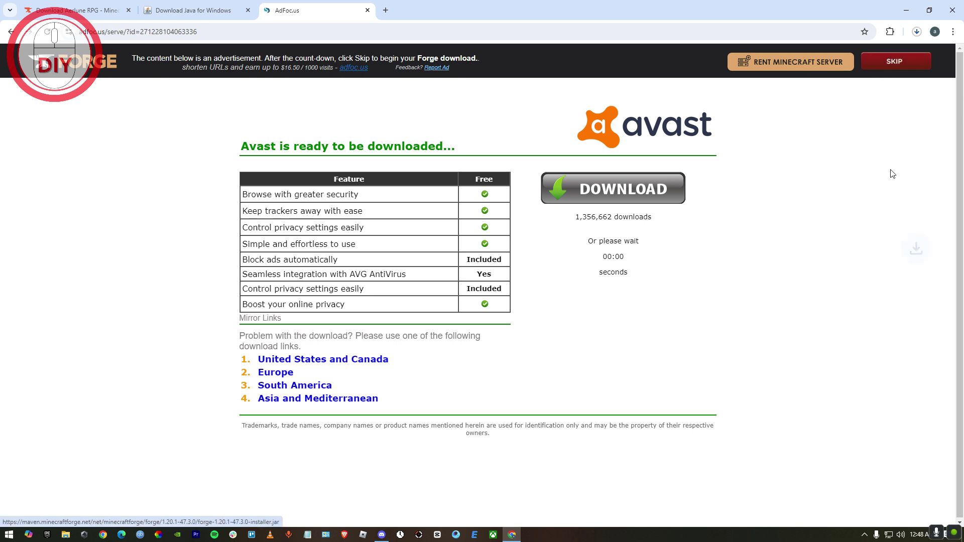
pyautogui.click(916, 33)
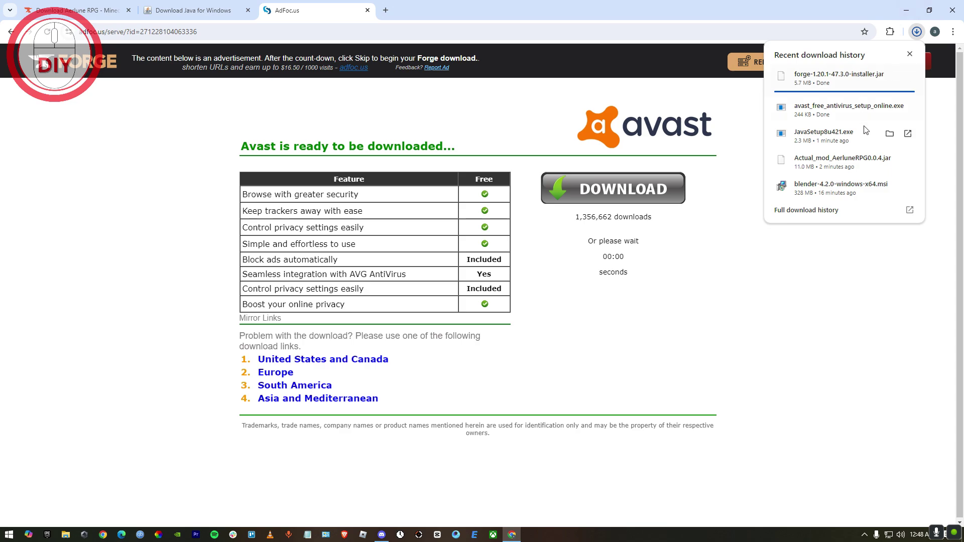
pyautogui.click(905, 11)
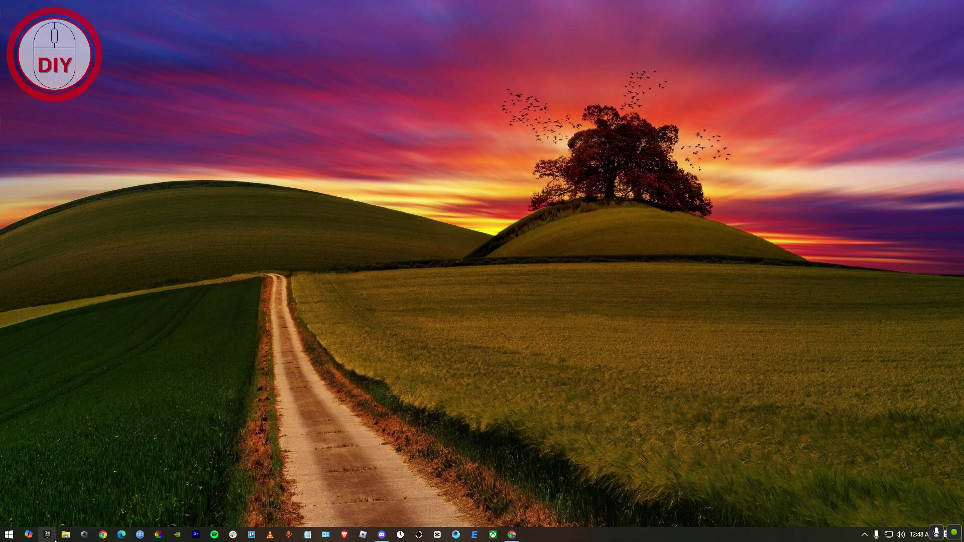
# Step: Delete the avast_free_antivirus_setup_online file from the Downloads folder
pyautogui.click(65, 534)
pyautogui.click(446, 151)
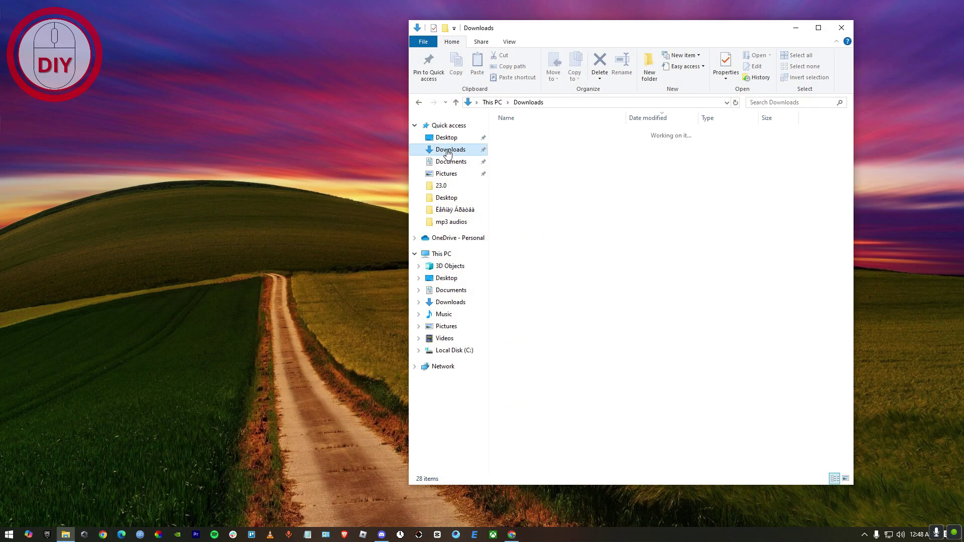
pyautogui.rightClick(535, 158)
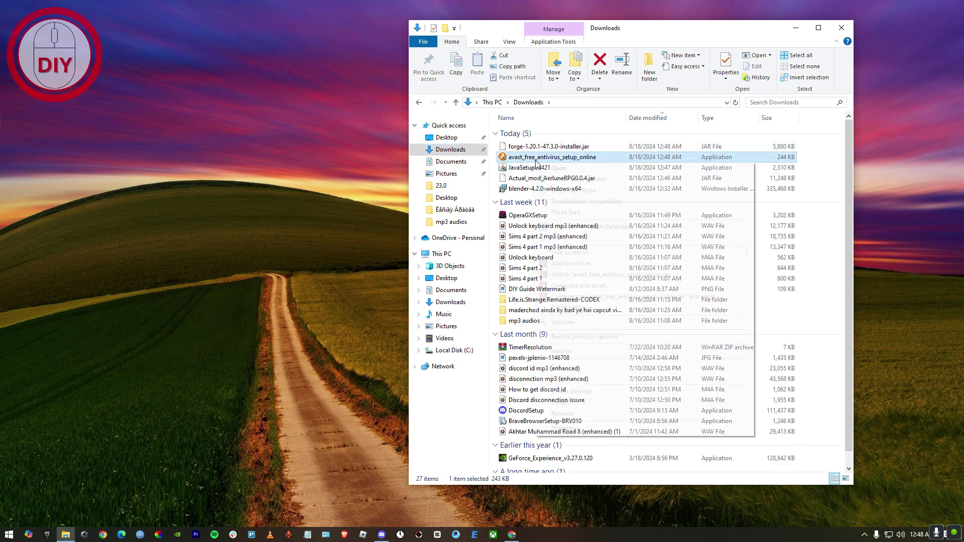
pyautogui.click(557, 402)
# Step: Run the JavaSetup8u421 installer from Downloads and allow it to make changes to the device
pyautogui.doubleClick(529, 157)
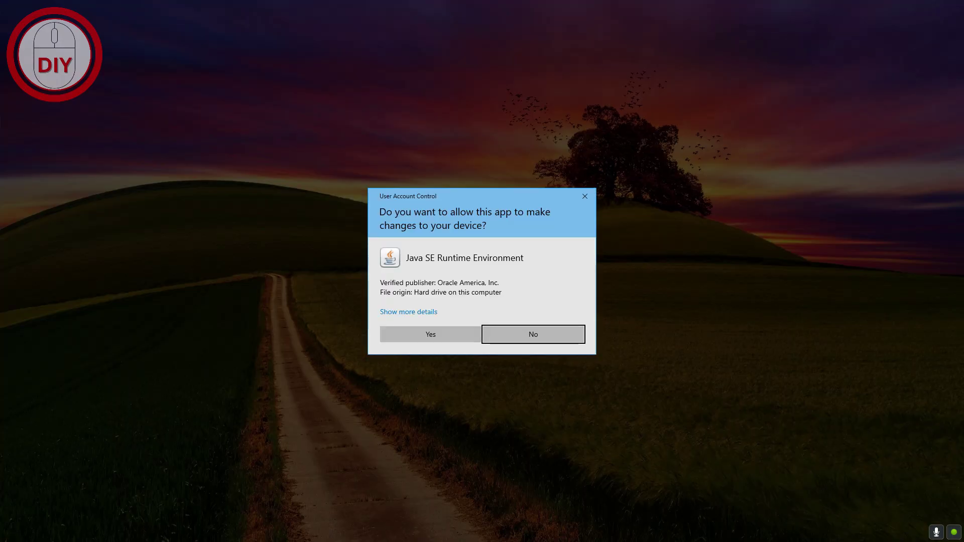
pyautogui.click(450, 335)
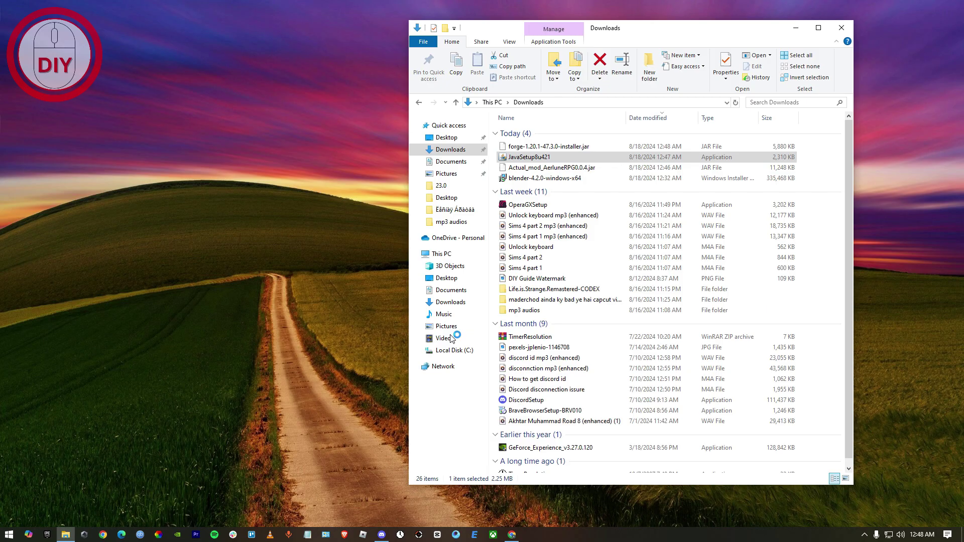
pyautogui.click(534, 305)
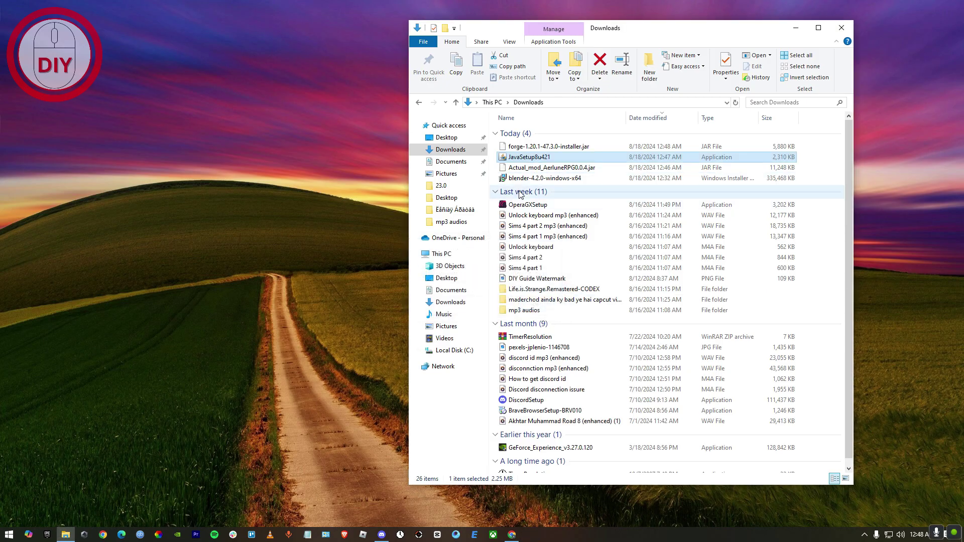
pyautogui.rightClick(542, 169)
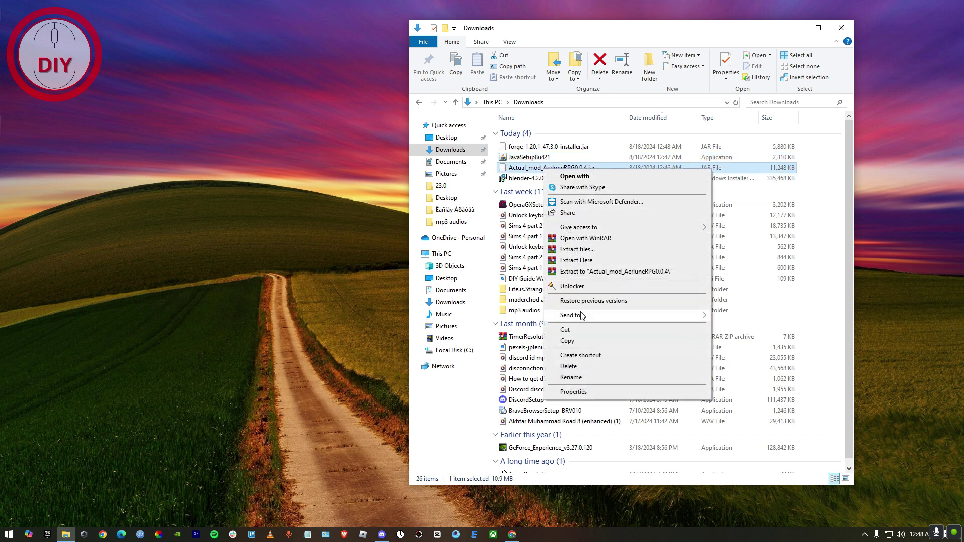
pyautogui.click(590, 177)
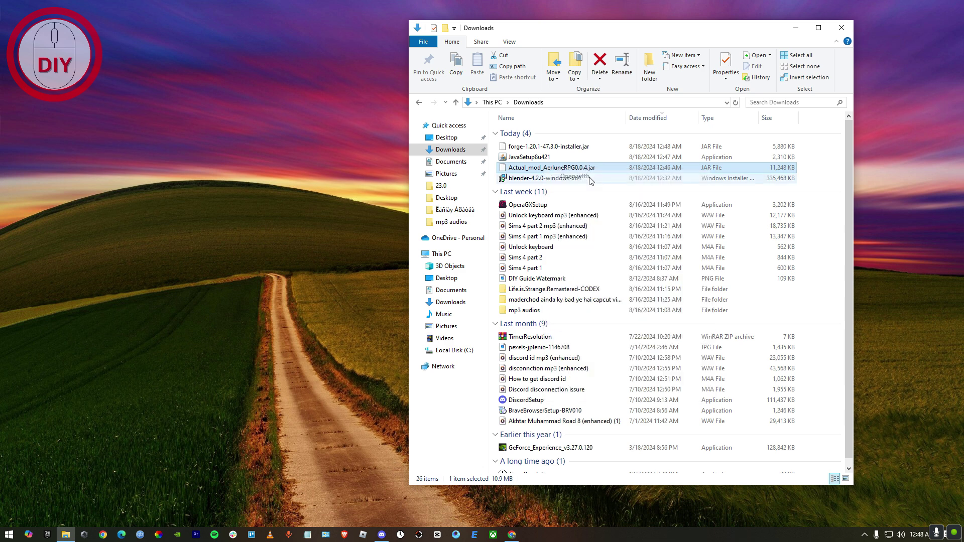
pyautogui.click(421, 223)
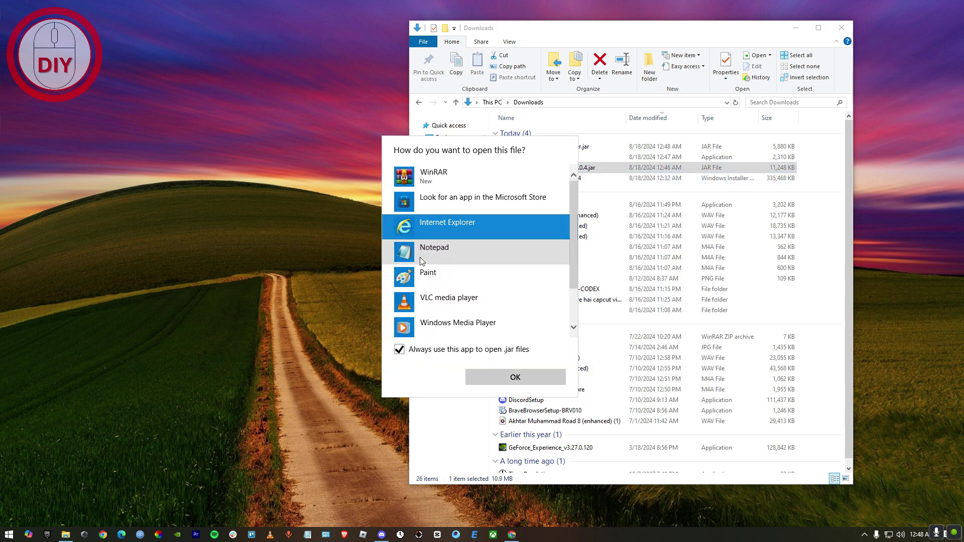
pyautogui.scroll(-3, 432, 229)
pyautogui.scroll(3, 480, 201)
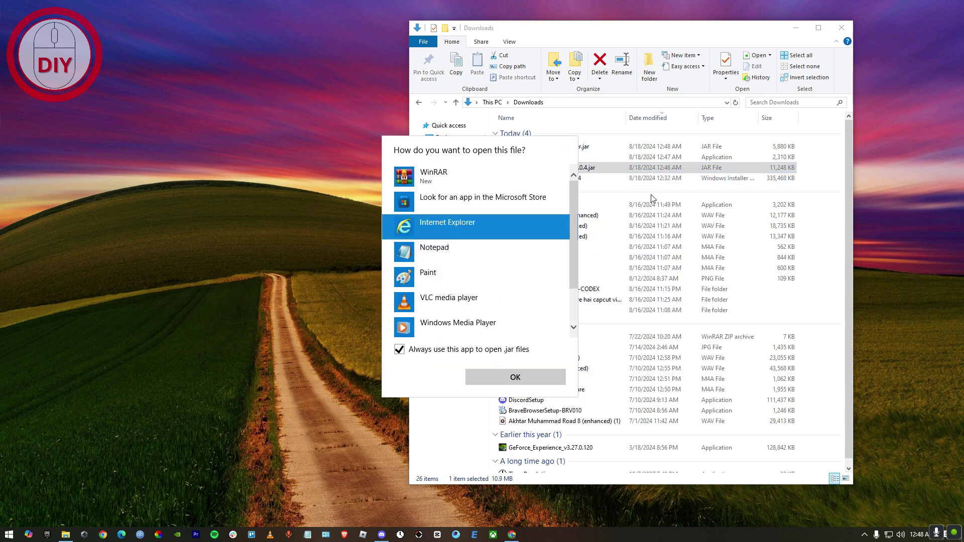
pyautogui.click(539, 148)
# Step: Open forge-1.20.1-47.3.0-installer.jar with WinRAR, keeping it as the app always used for .jar files
pyautogui.click(539, 147)
pyautogui.rightClick(539, 147)
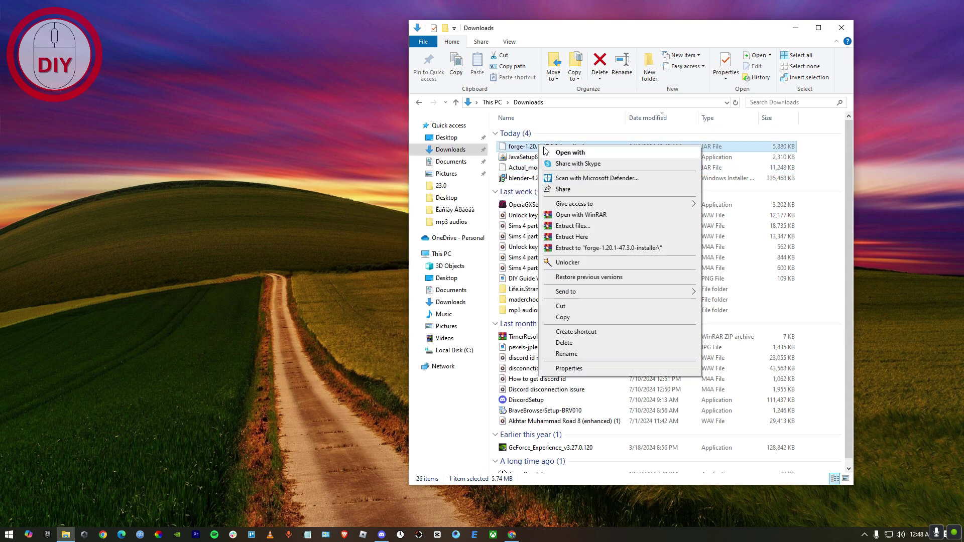
pyautogui.click(570, 153)
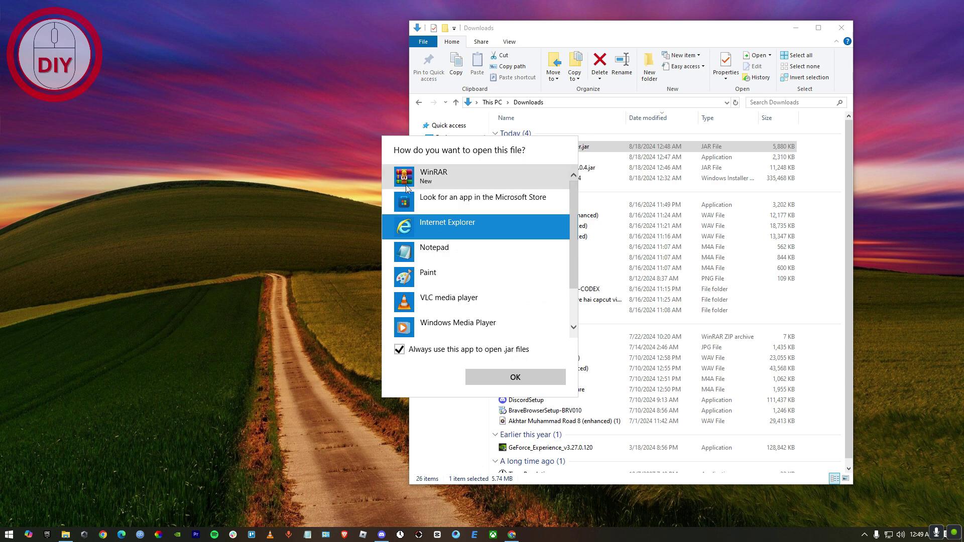
pyautogui.doubleClick(427, 180)
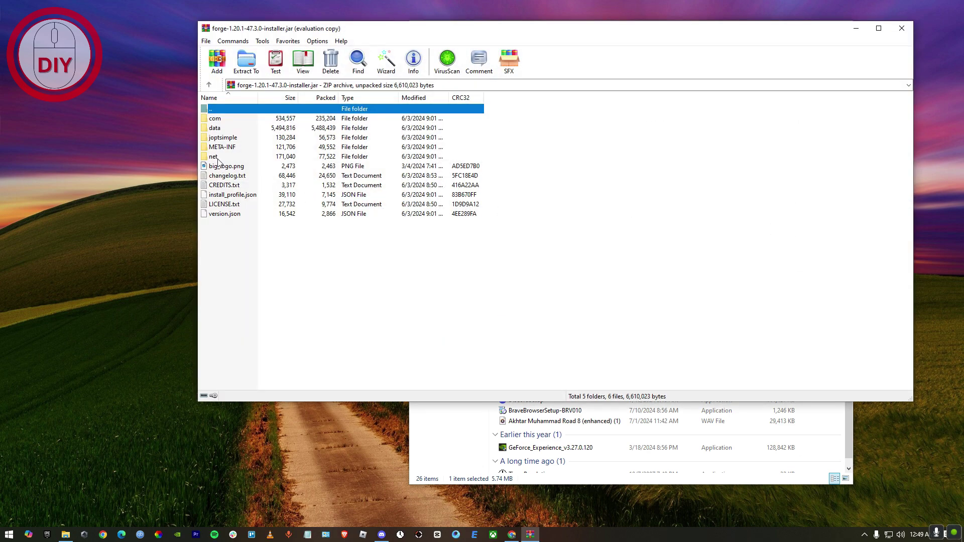
# Step: Create a new folder on the desktop
pyautogui.click(632, 175)
pyautogui.rightClick(50, 139)
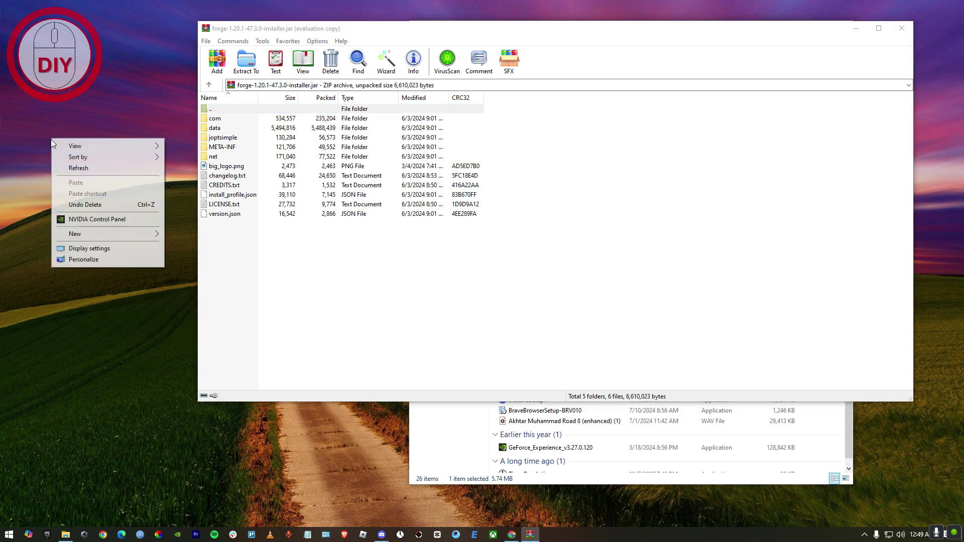
pyautogui.click(665, 84)
pyautogui.rightClick(21, 98)
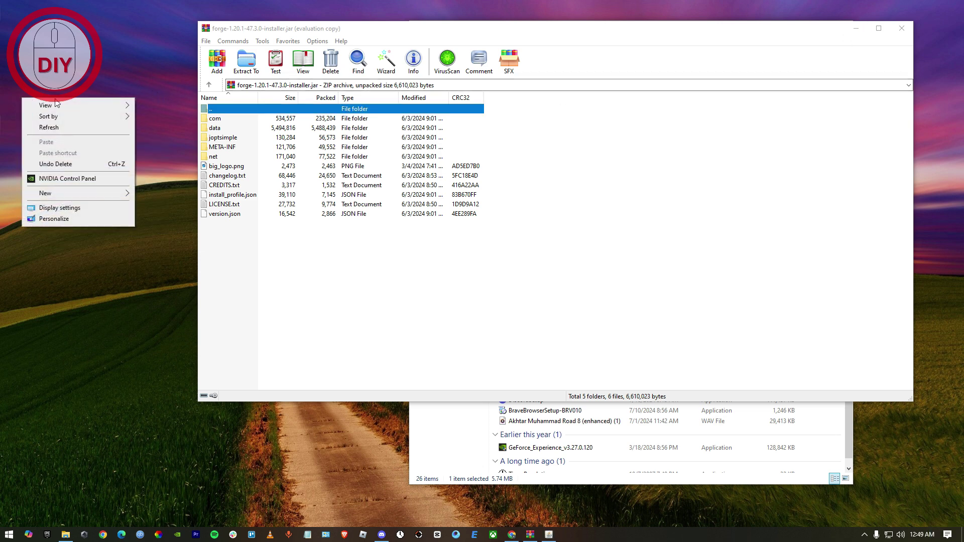
pyautogui.moveTo(56, 104)
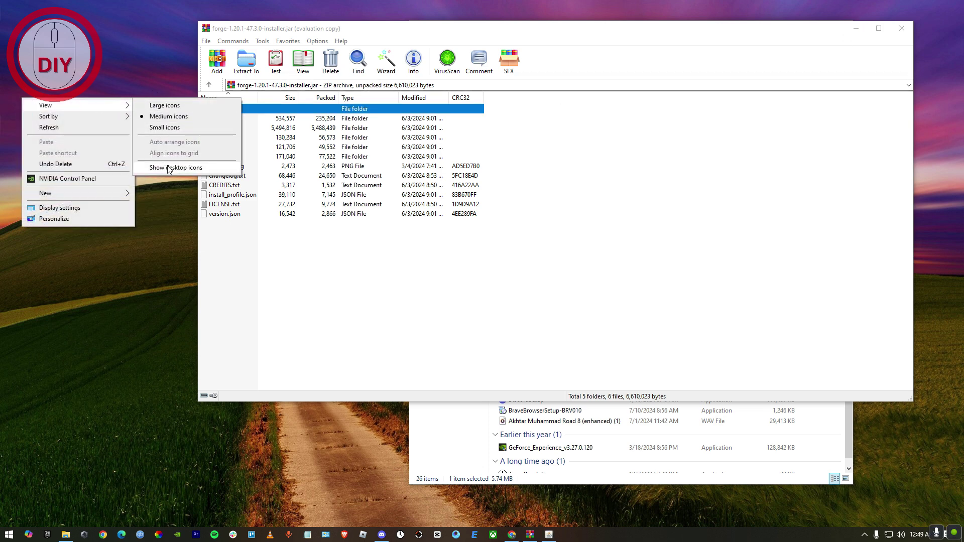
pyautogui.moveTo(78, 194)
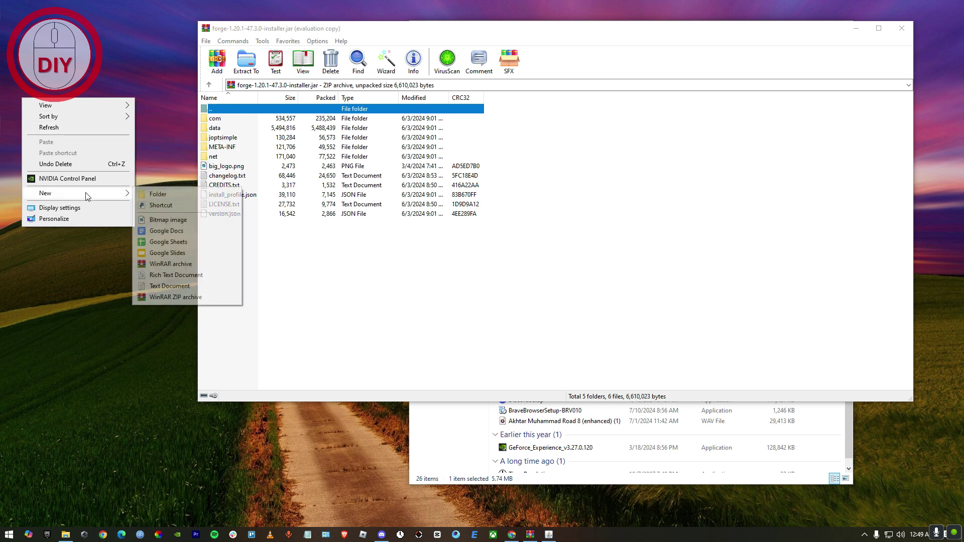
pyautogui.click(153, 194)
# Step: Show the desktop icons and rename the new folder as forge
pyautogui.rightClick(104, 145)
pyautogui.moveTo(166, 152)
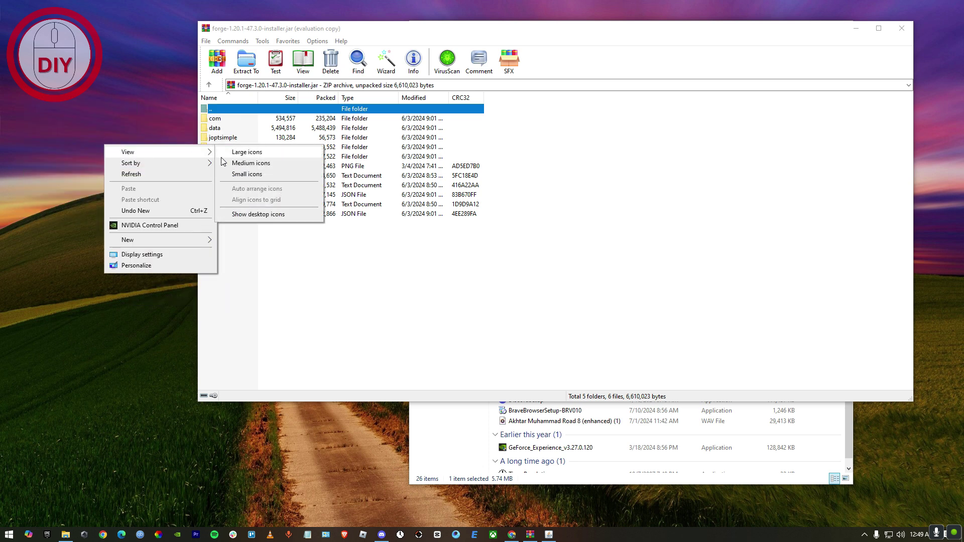
pyautogui.click(239, 213)
pyautogui.rightClick(125, 434)
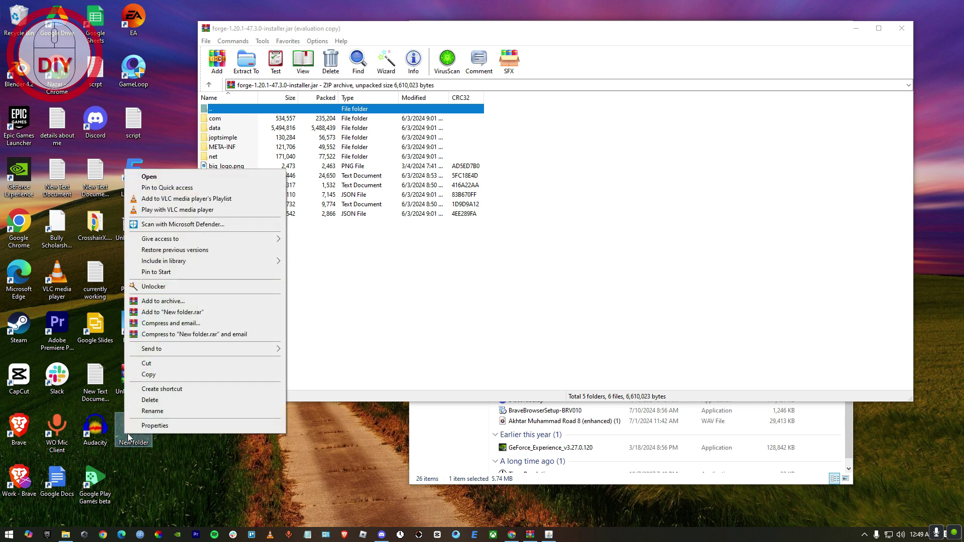
pyautogui.click(149, 413)
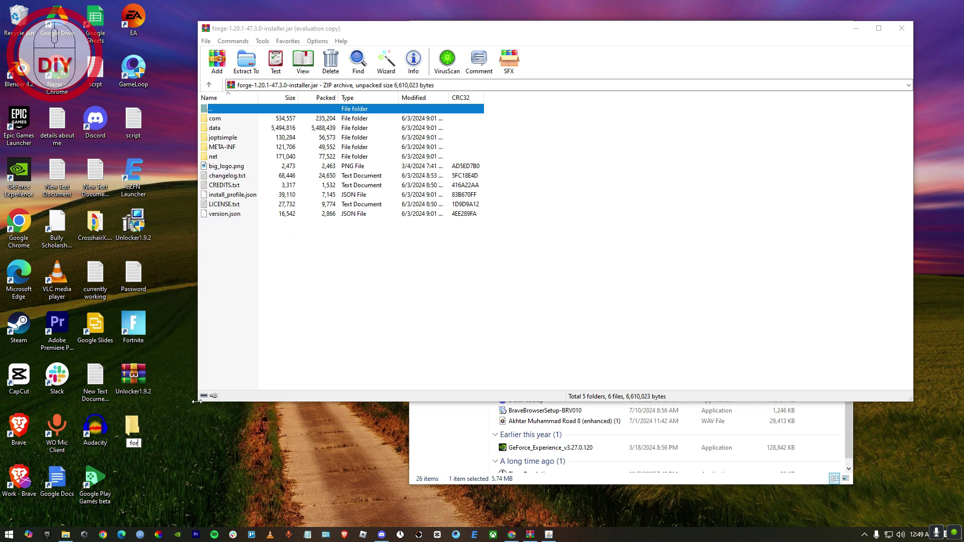
pyautogui.press('Return')
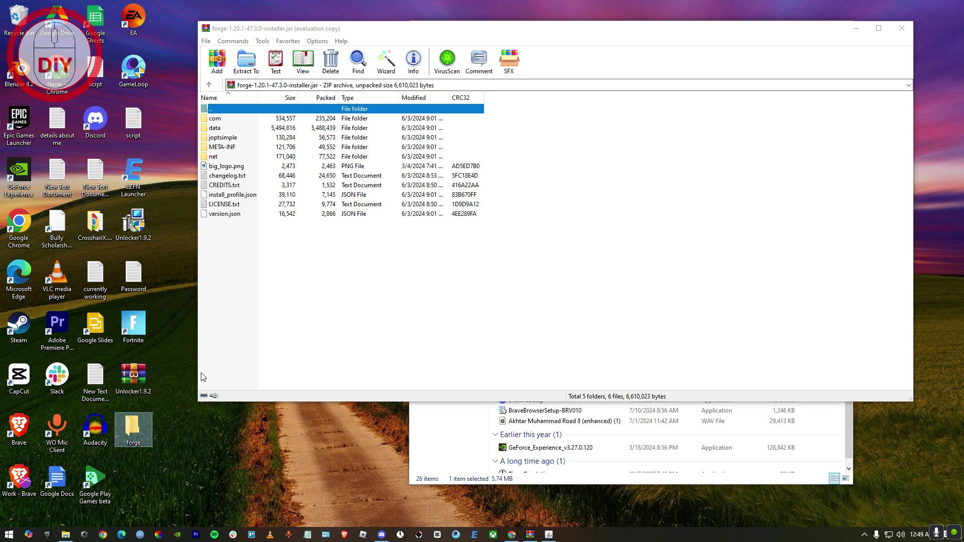
# Step: Extract all files and folders of the Forge installer archive into the forge desktop folder, then close the archive and dismiss the Java message
pyautogui.doubleClick(134, 429)
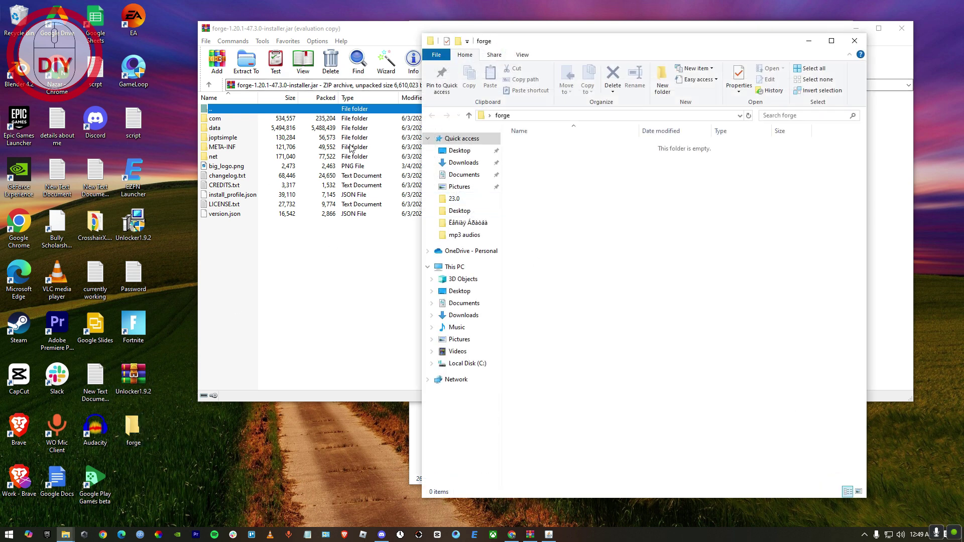
pyautogui.moveTo(639, 43); pyautogui.dragTo(835, 68)
pyautogui.moveTo(254, 240); pyautogui.dragTo(798, 461)
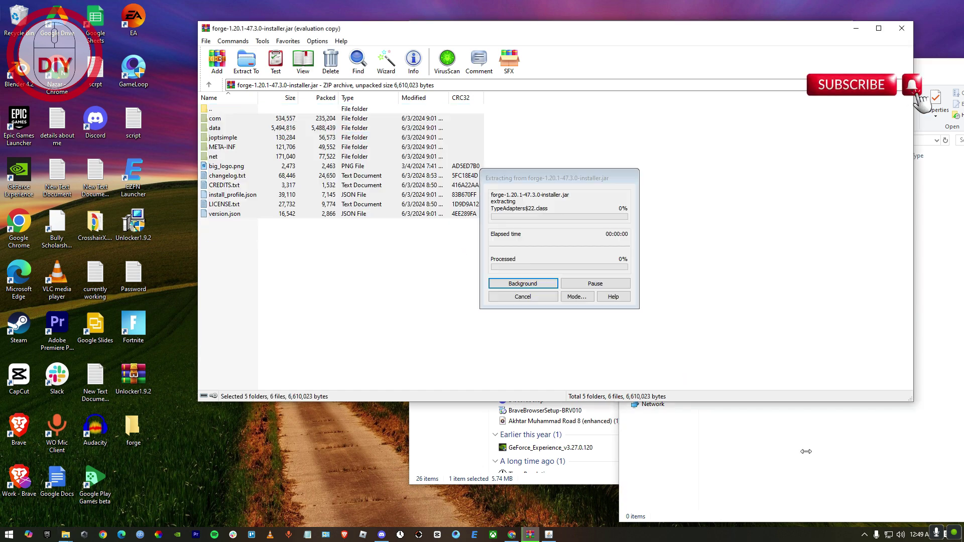
pyautogui.click(598, 147)
pyautogui.click(901, 28)
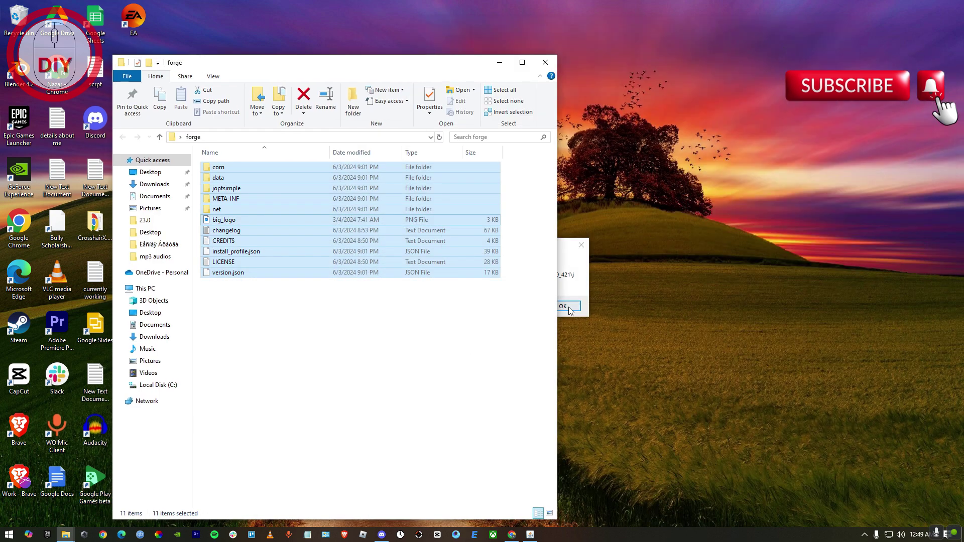
pyautogui.click(563, 306)
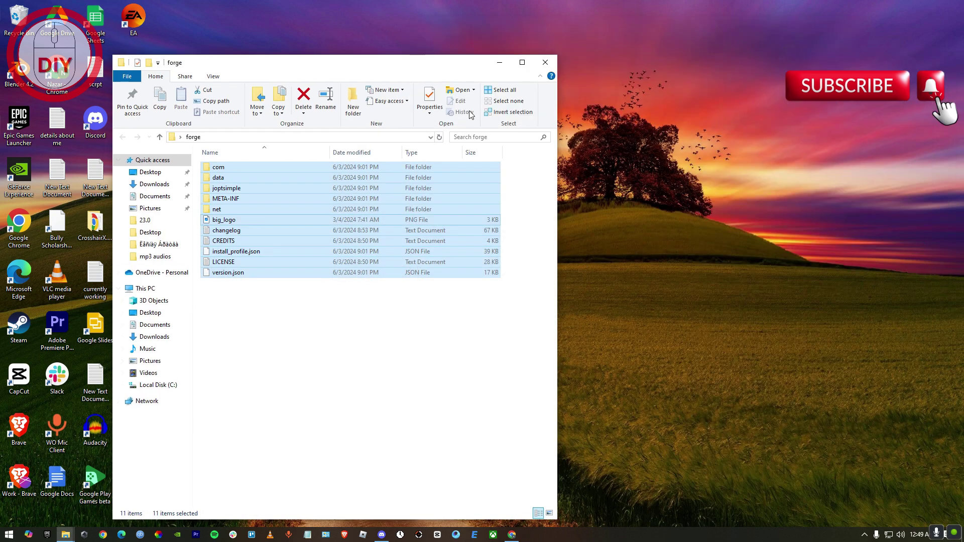